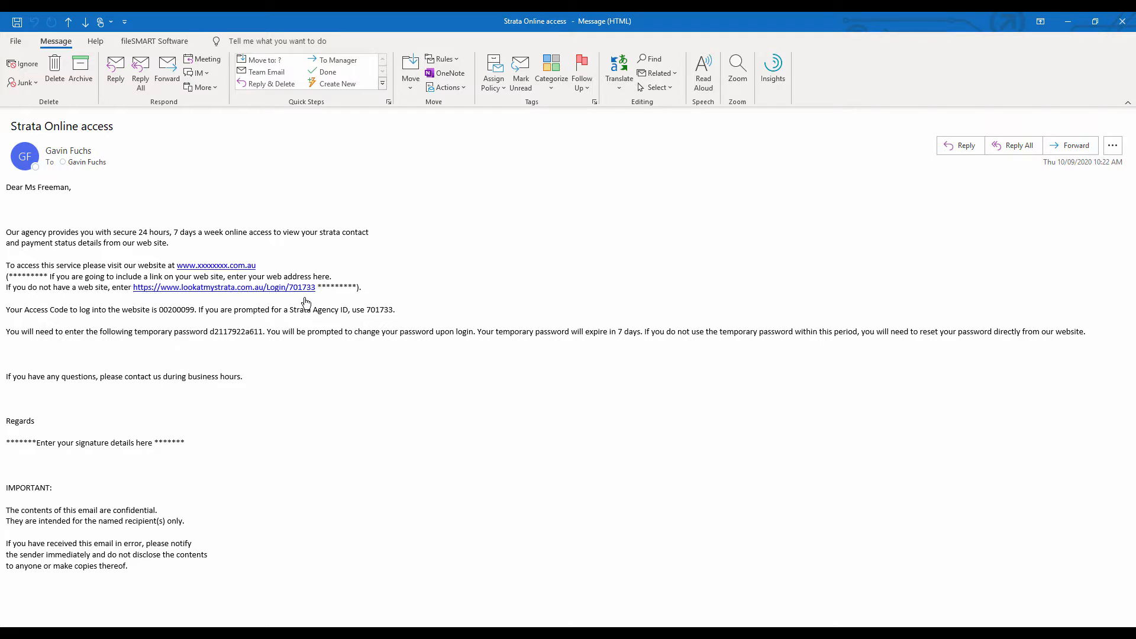
Follow the lookatmystrata.com.au login link in the Strata Online access email
ctrl+click(305, 287)
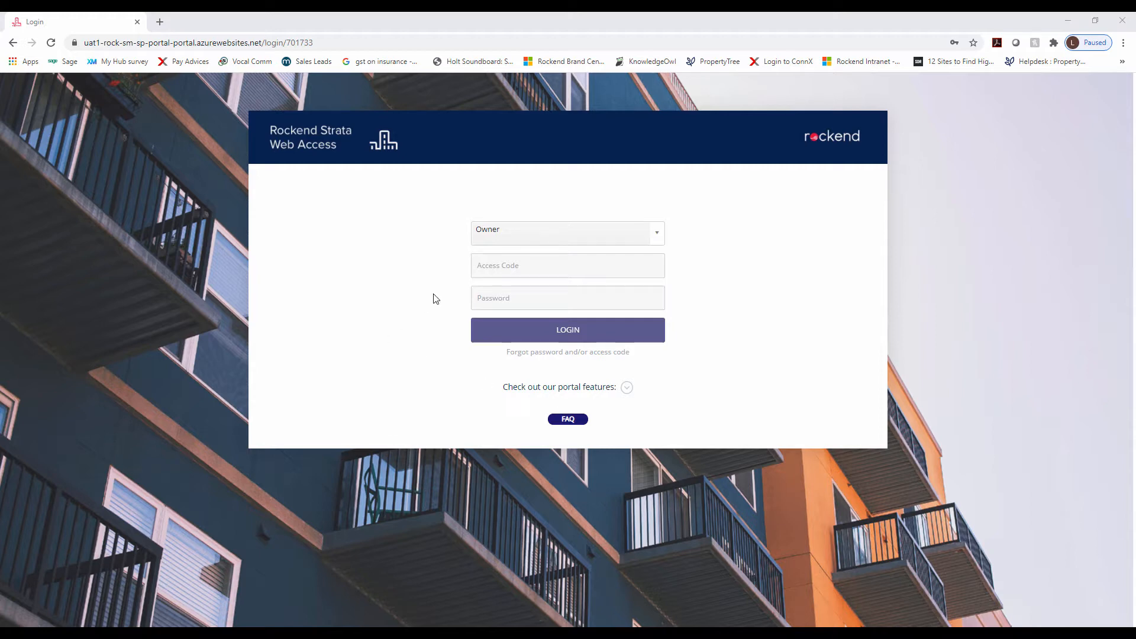
Change the login type from Owner to Committee Member
click(551, 241)
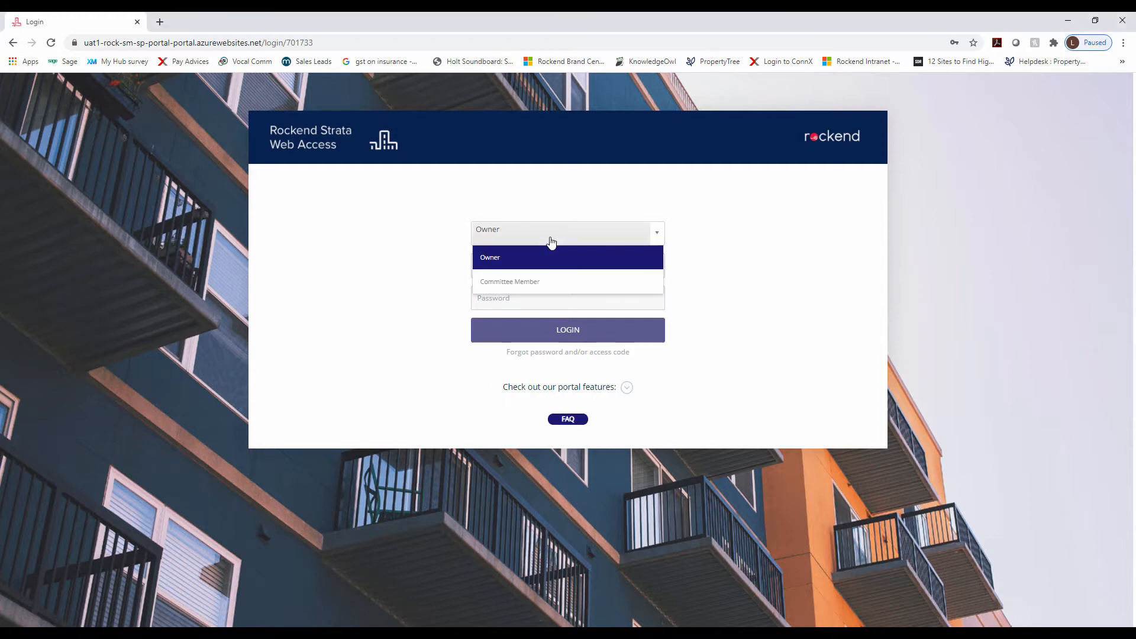
click(560, 287)
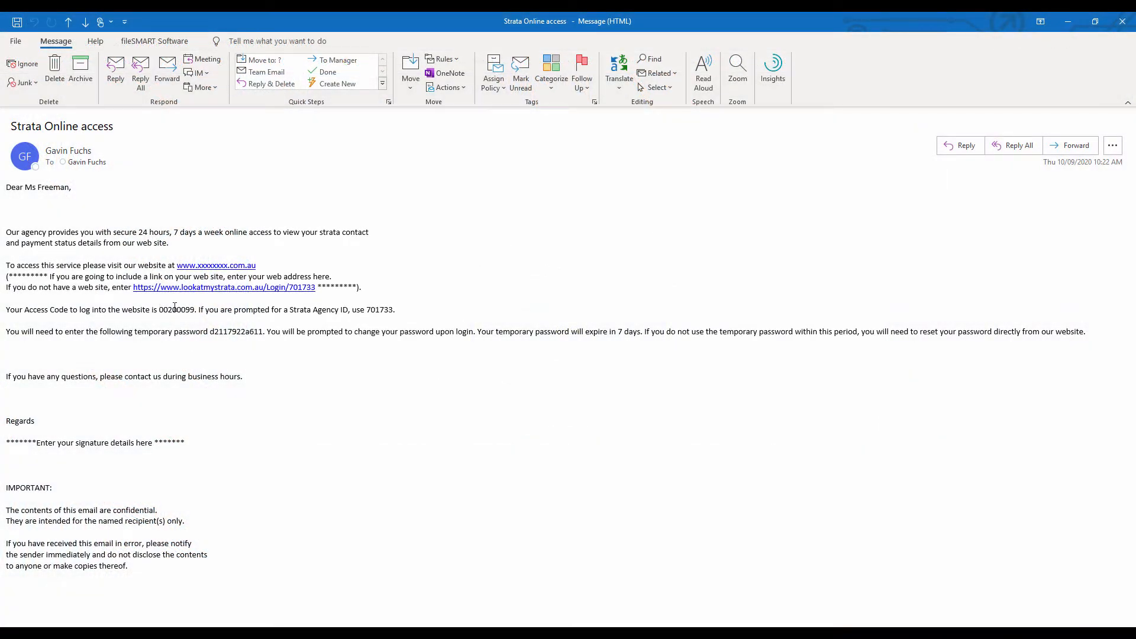
Copy the access code from the email into the Access Code field
double_click(175, 308)
right_click(177, 314)
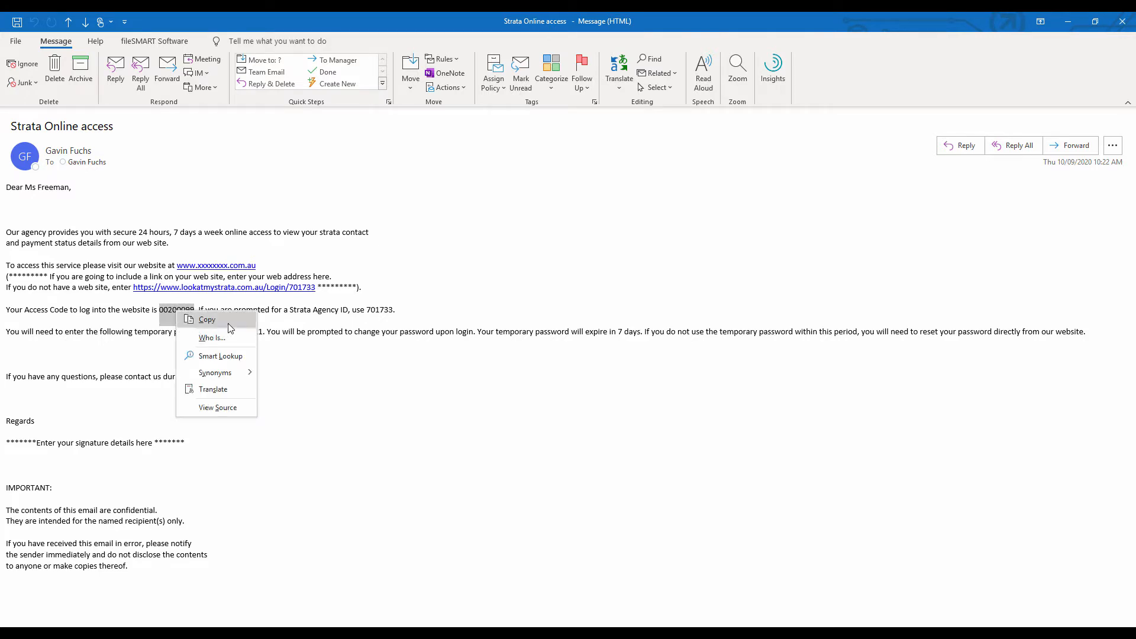
click(229, 323)
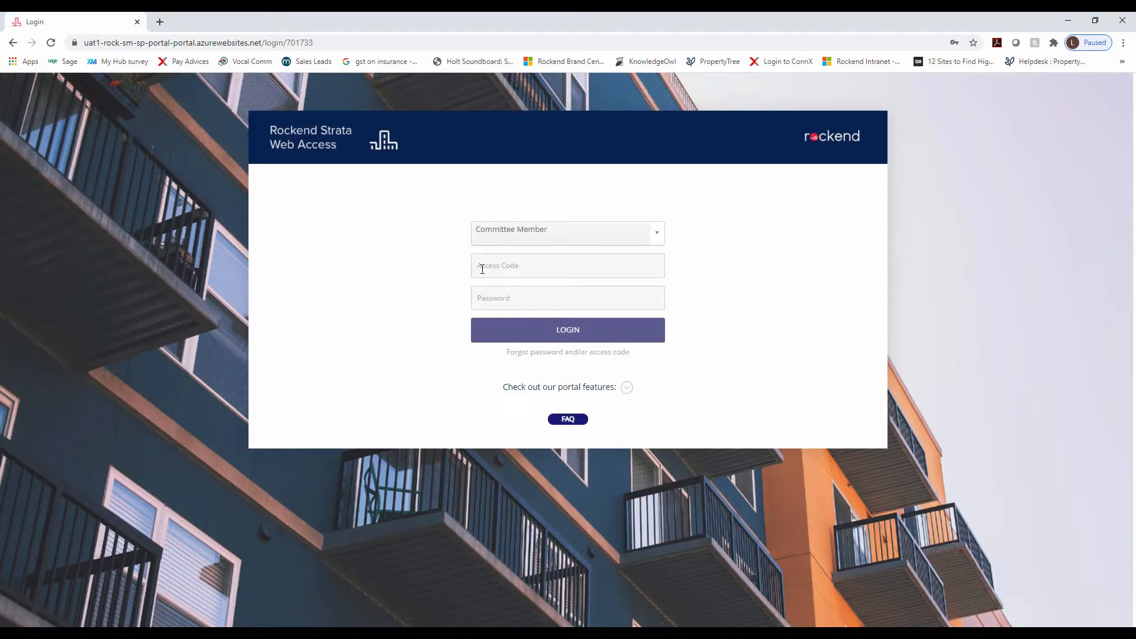
click(482, 269)
right_click(495, 266)
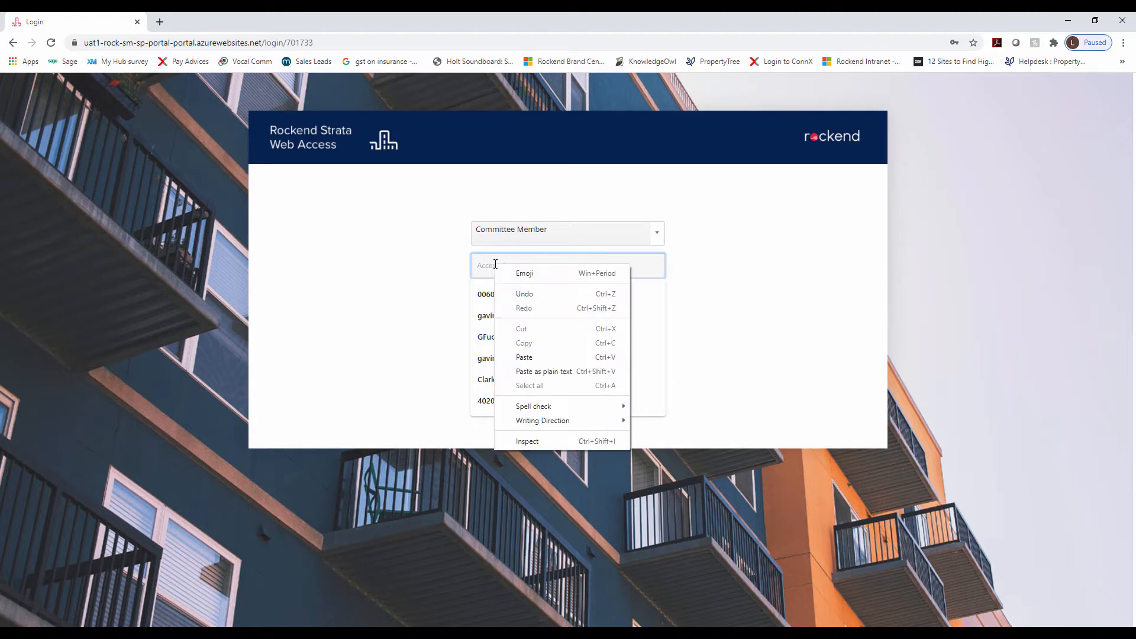
click(540, 358)
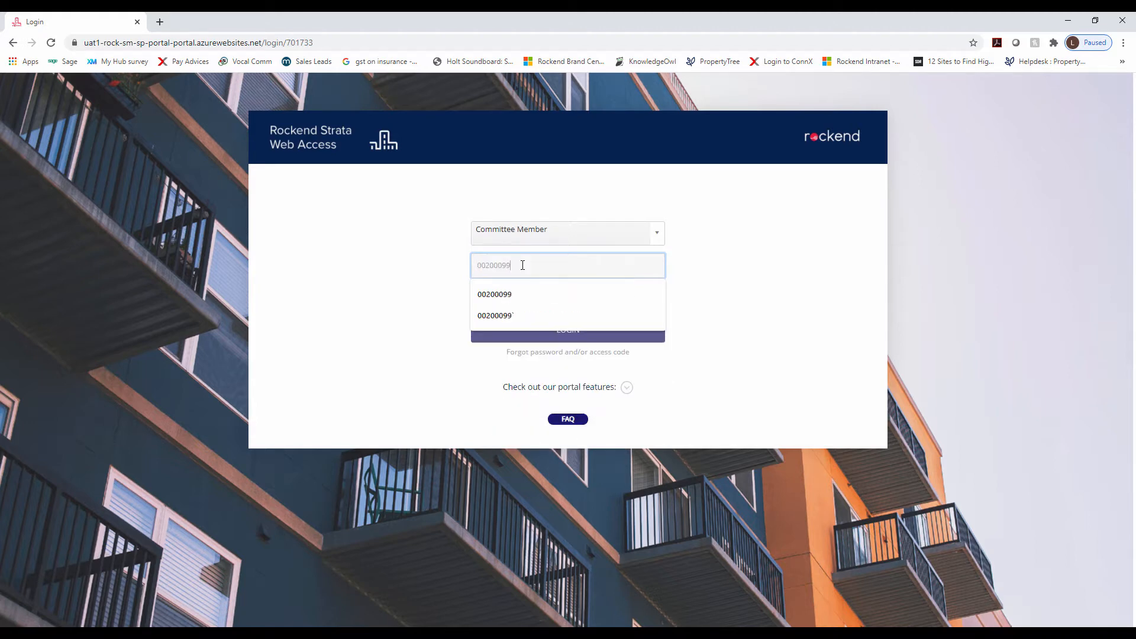
click(705, 270)
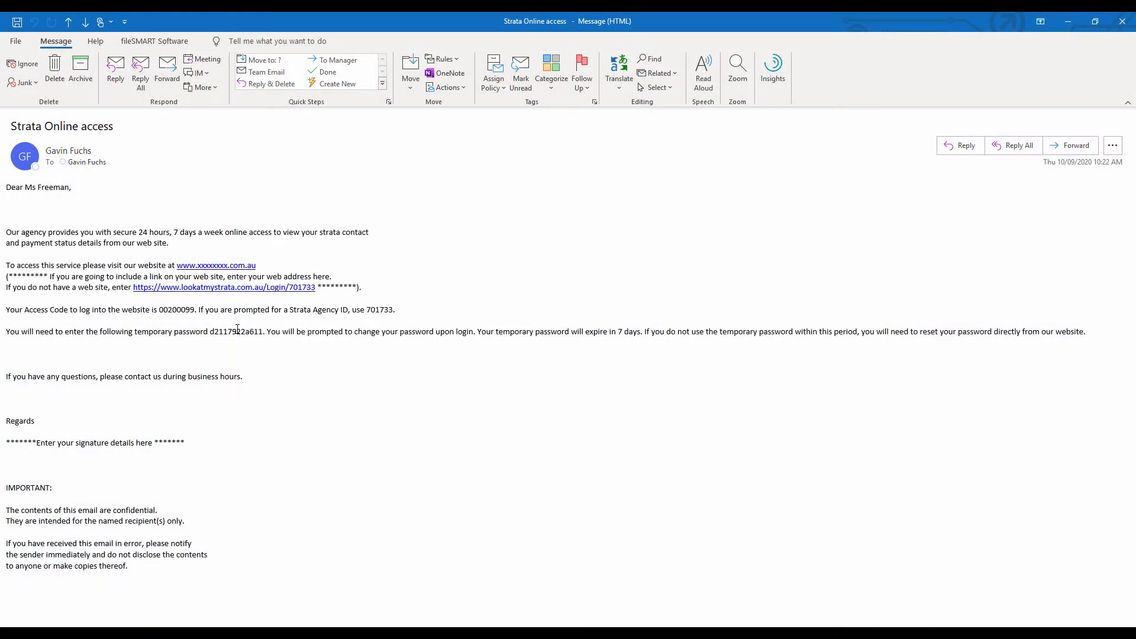
Copy the temporary password from the email into the Password field
double_click(238, 331)
right_click(235, 333)
click(288, 346)
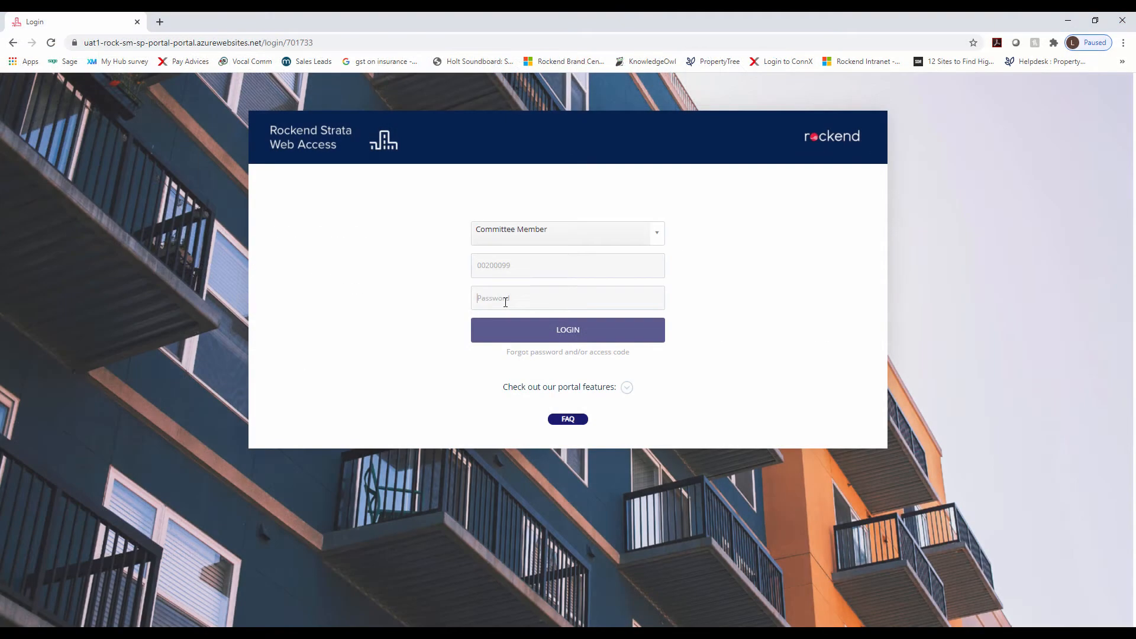
click(507, 300)
right_click(511, 302)
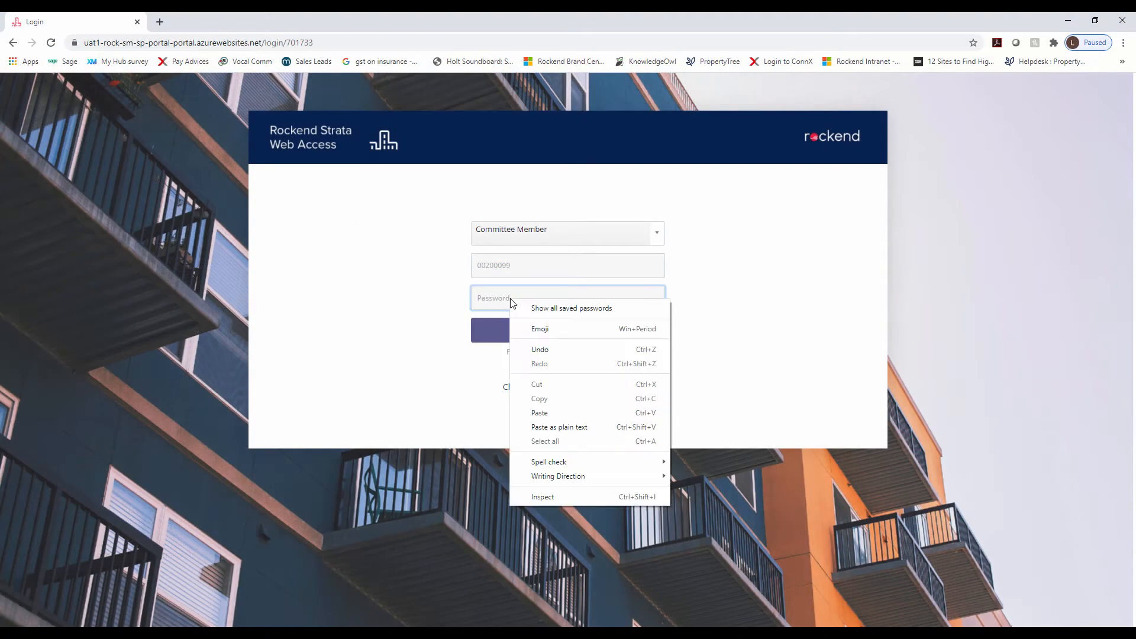
click(540, 413)
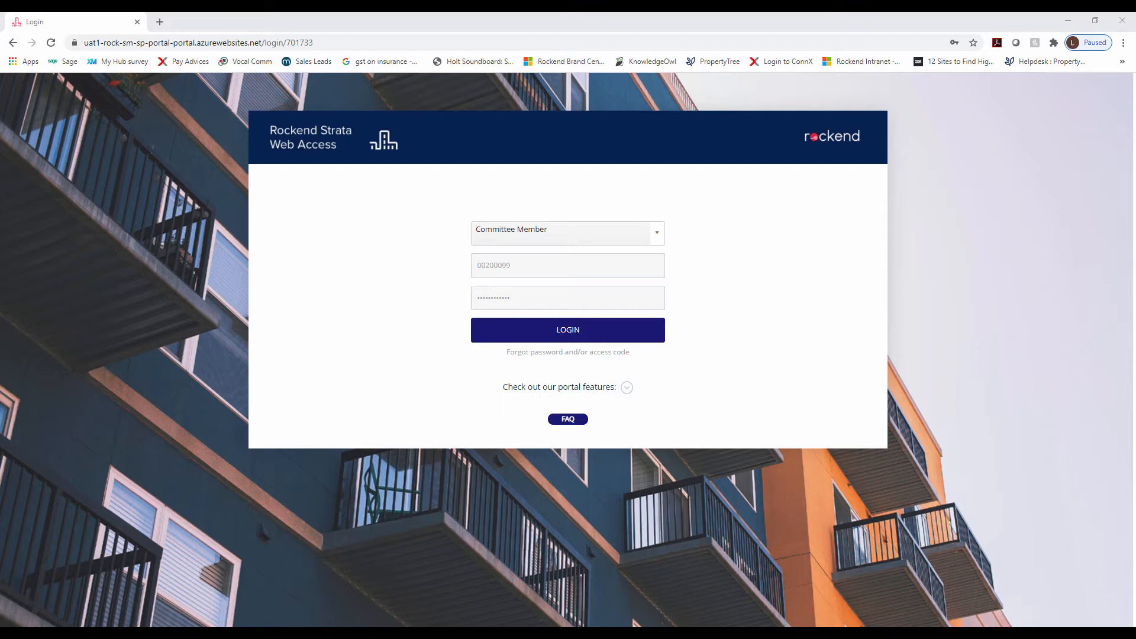
Log in with the temporary credentials, then enter and confirm a new password
click(559, 340)
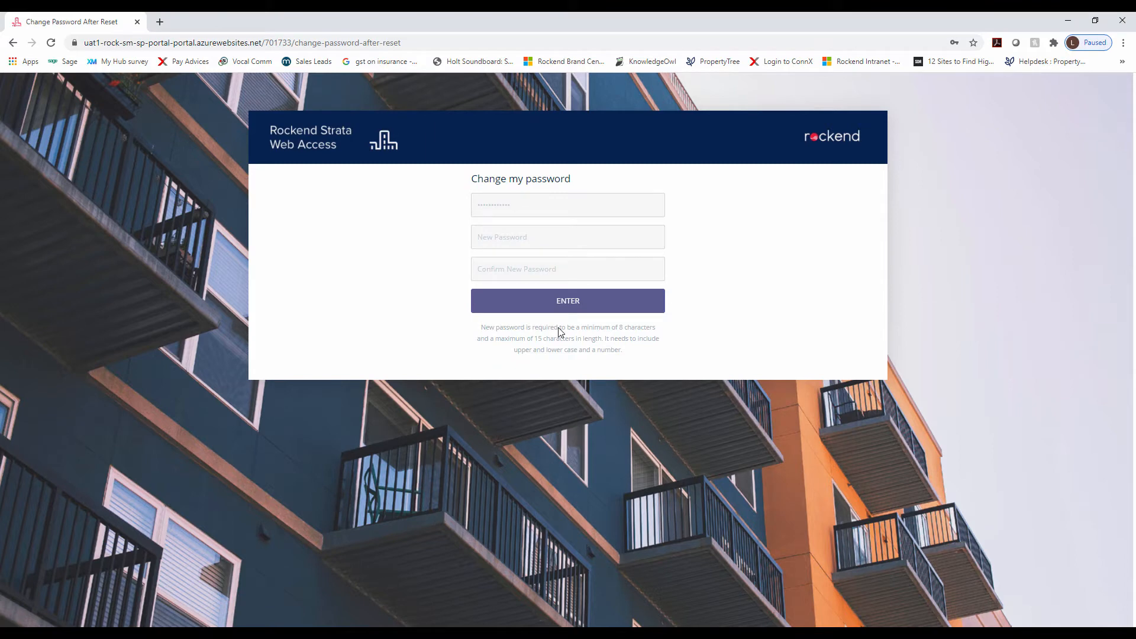
click(556, 241)
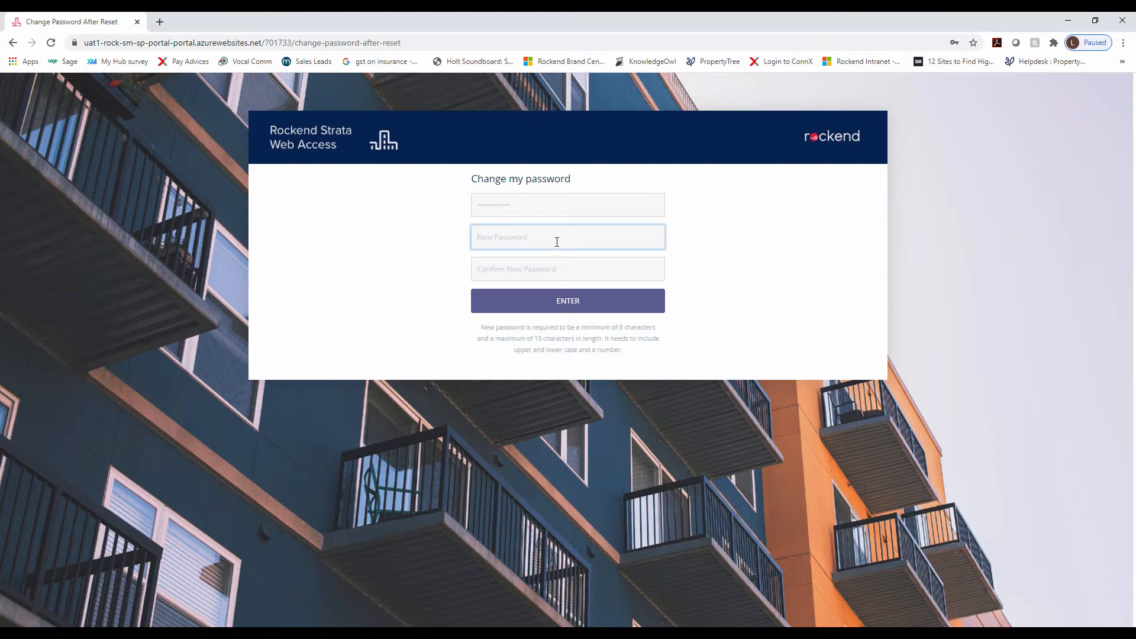
text(***)
click(552, 264)
text(****)
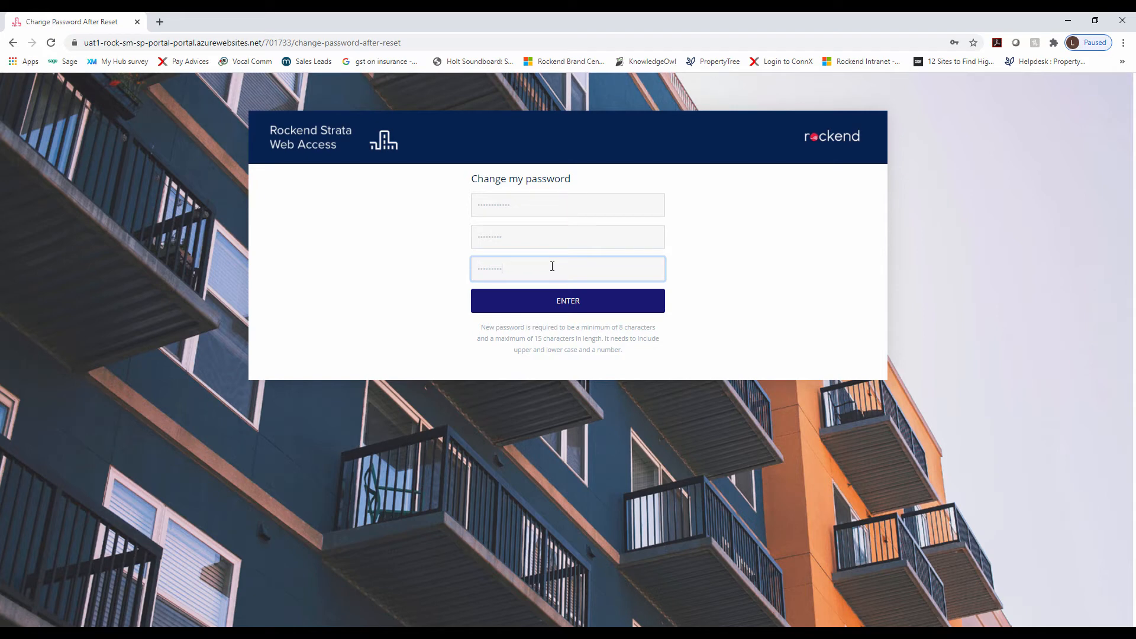
click(571, 303)
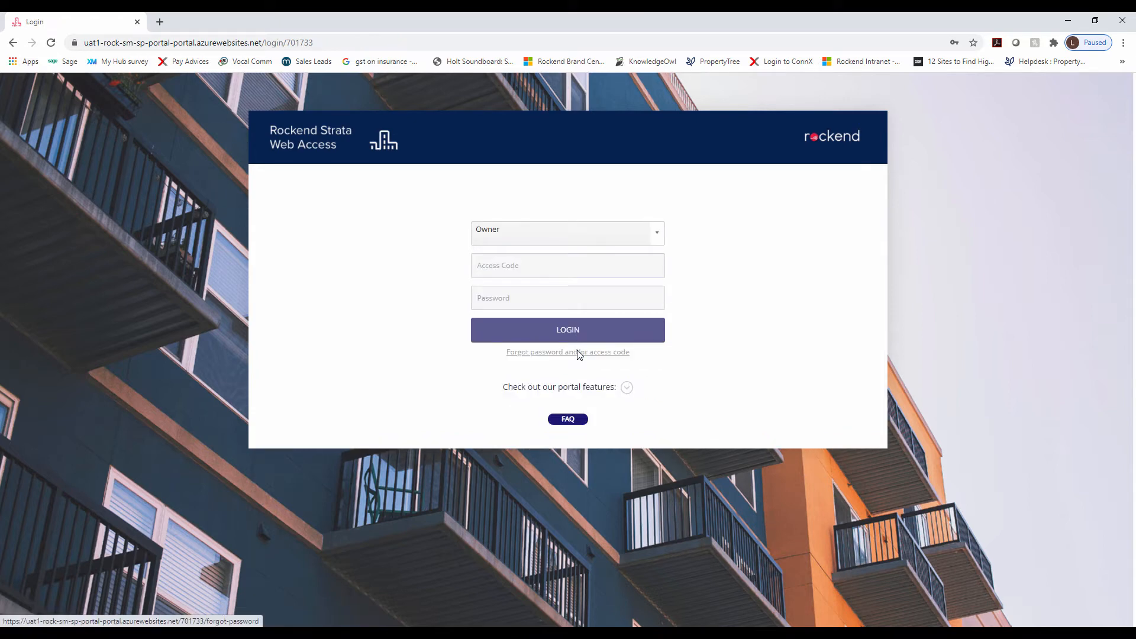
Log in as Committee Member using the access code and the new password
click(528, 242)
click(525, 278)
click(524, 267)
text(002000)
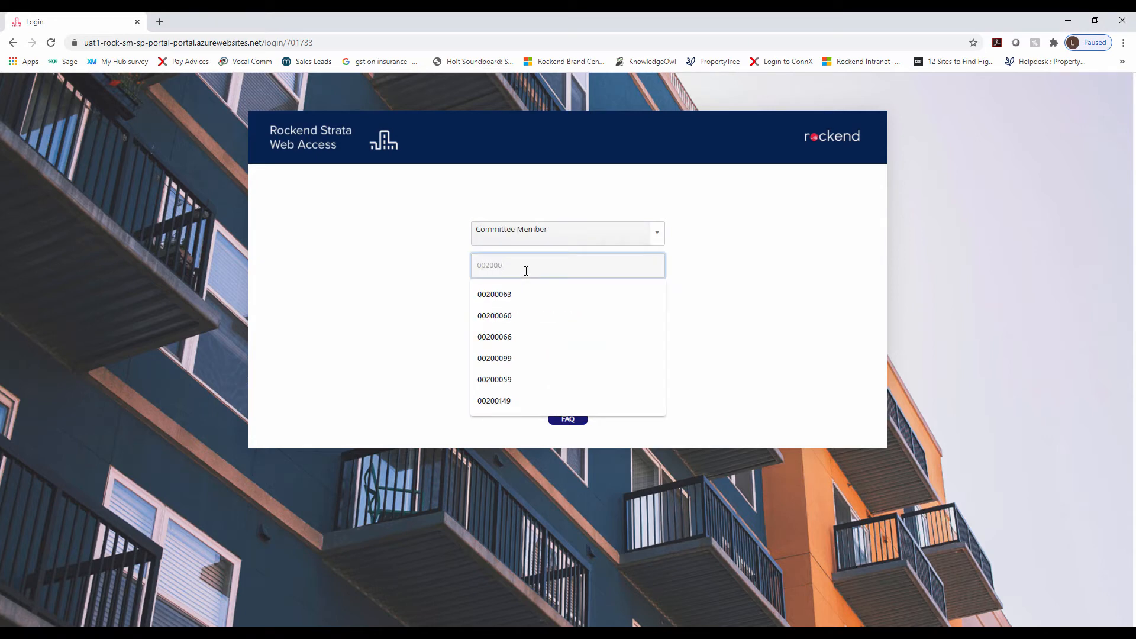
text(99)
click(437, 290)
click(495, 294)
text(***)
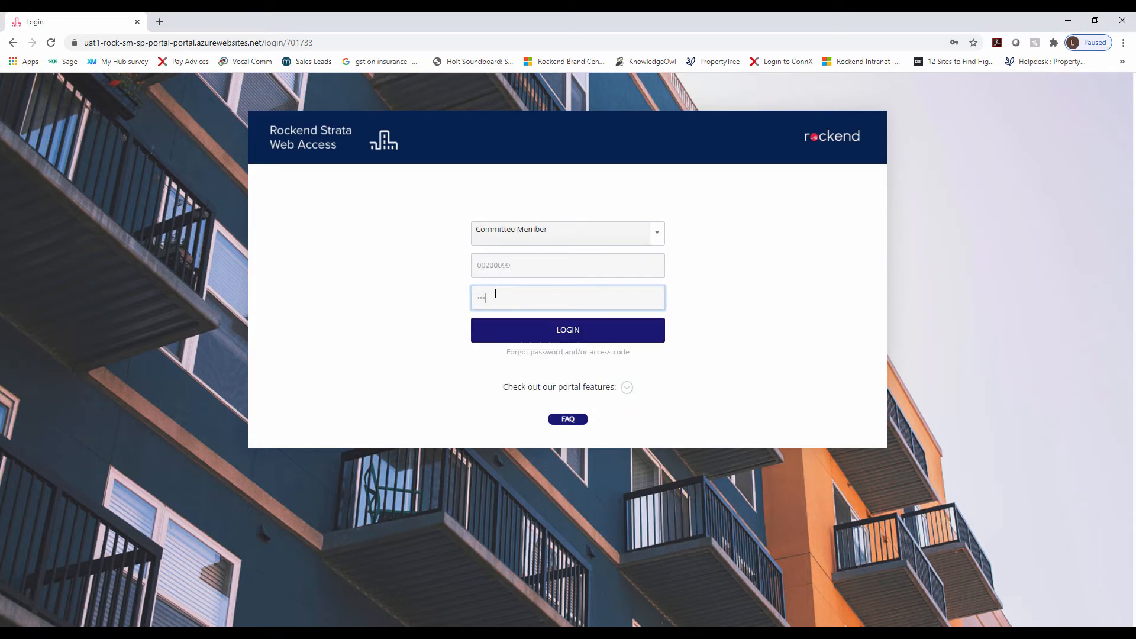
text(****)
click(566, 335)
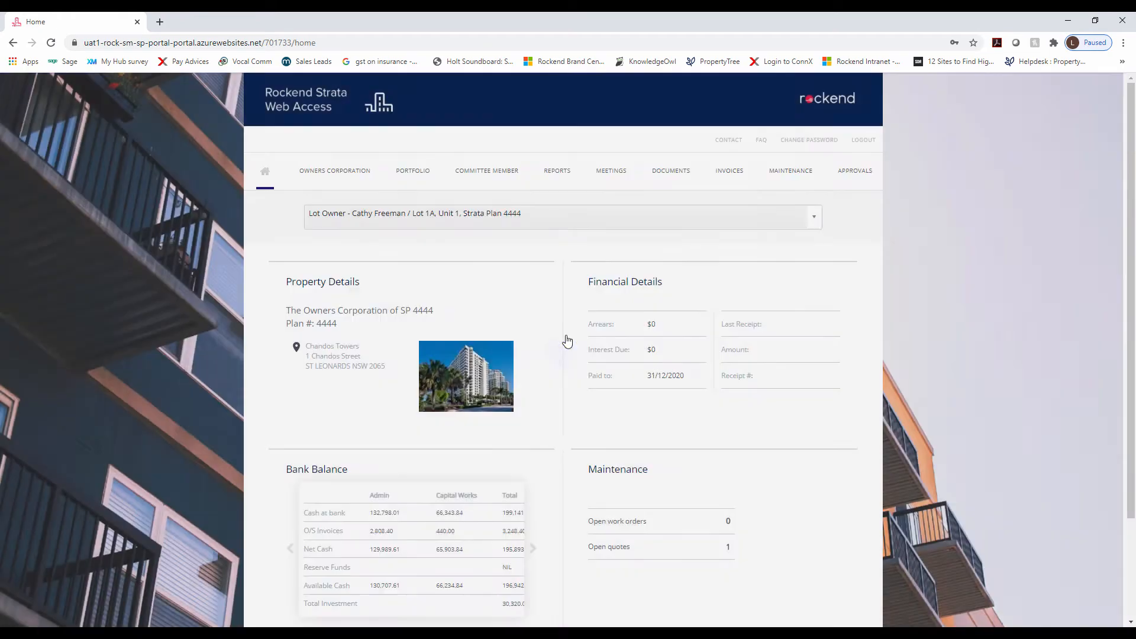
Go to the Approvals page listing the six invoices for Strata Plan 4444
scroll(582, 363, down, 1)
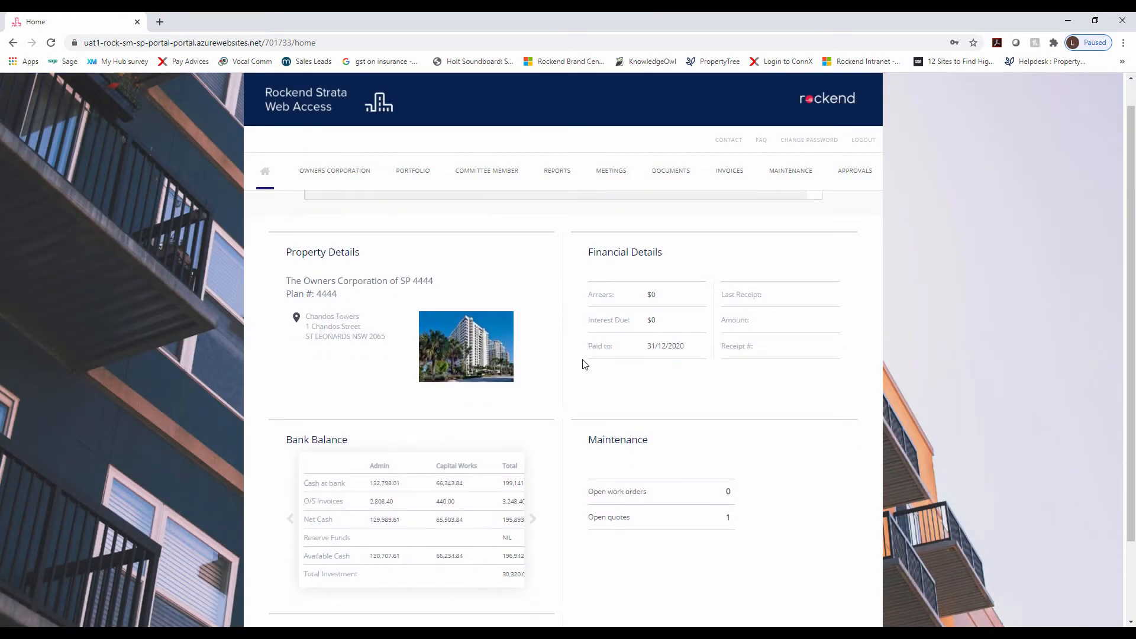
scroll(584, 363, down, 3)
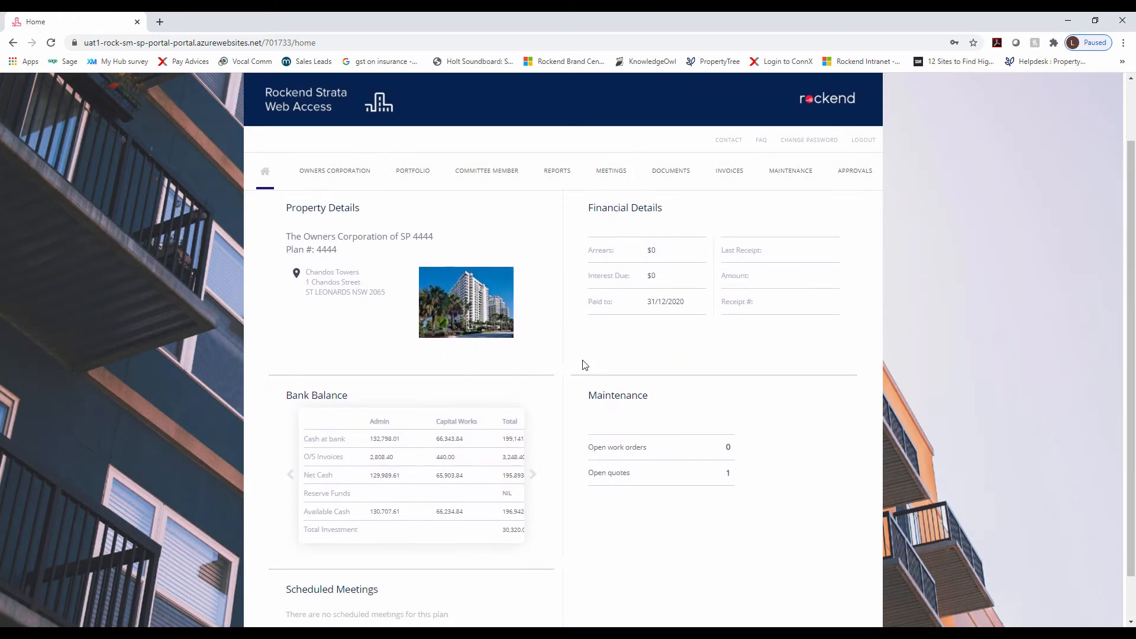
scroll(624, 413, up, 3)
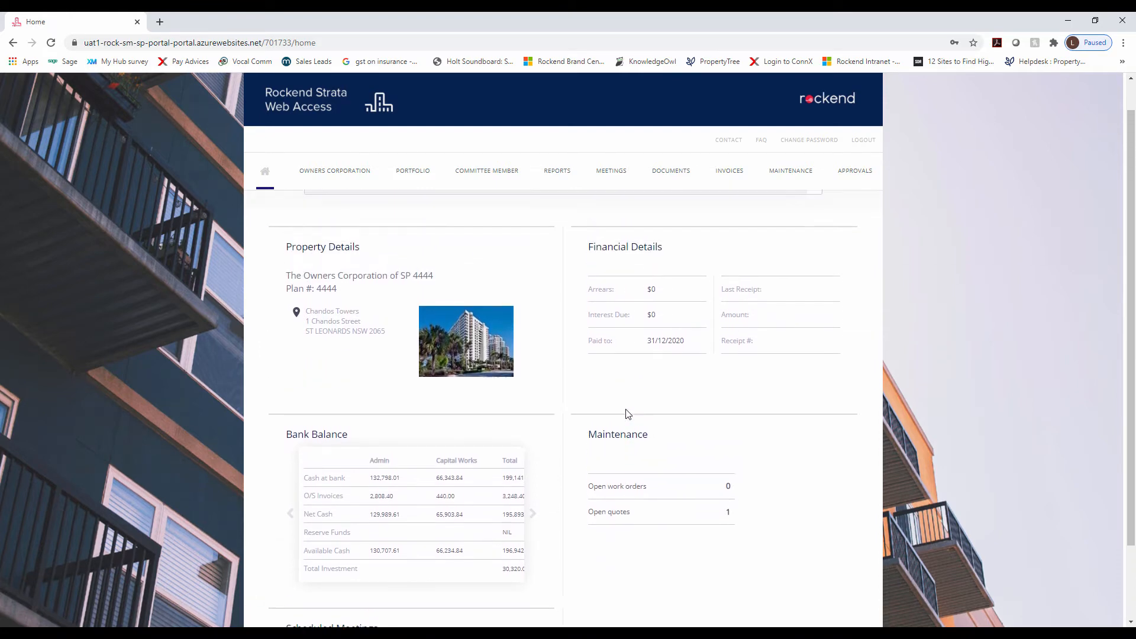
click(854, 178)
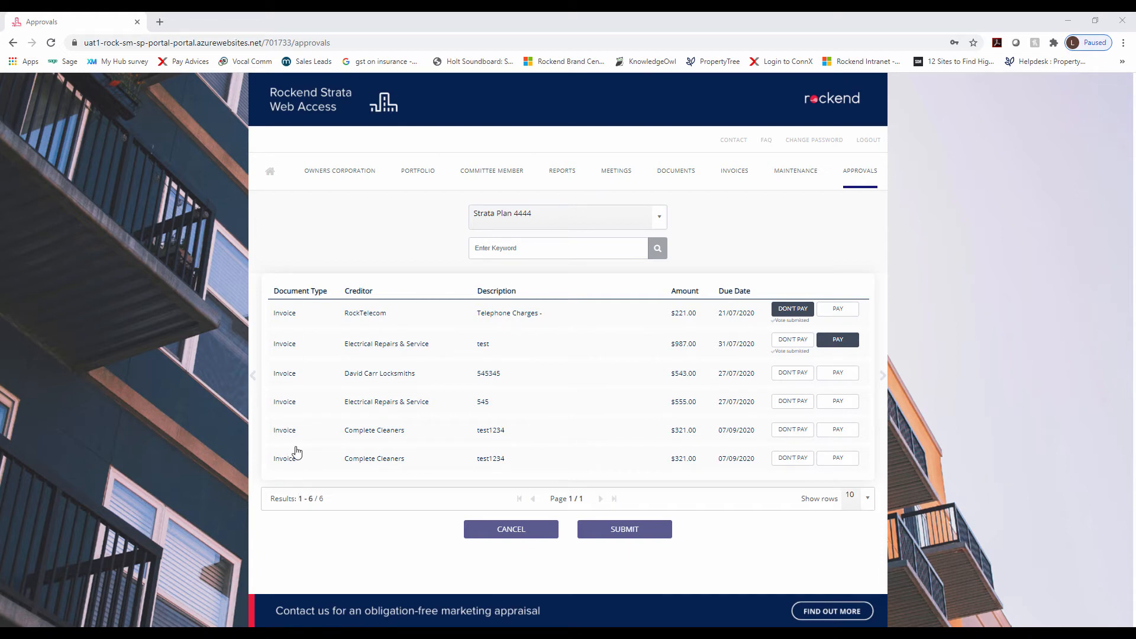
click(291, 318)
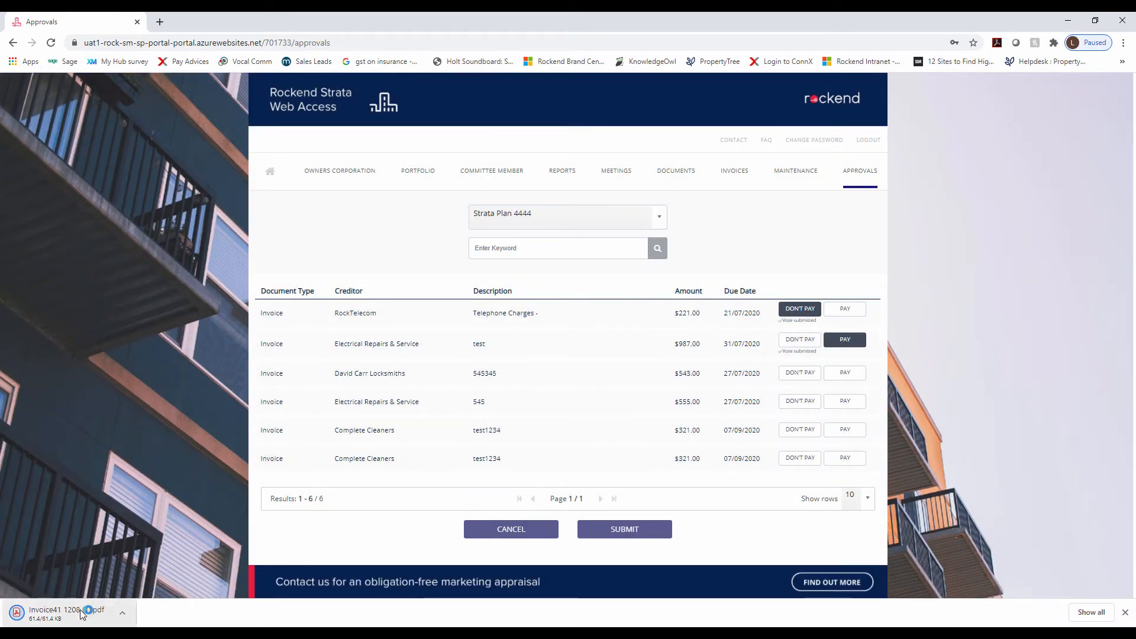
click(80, 611)
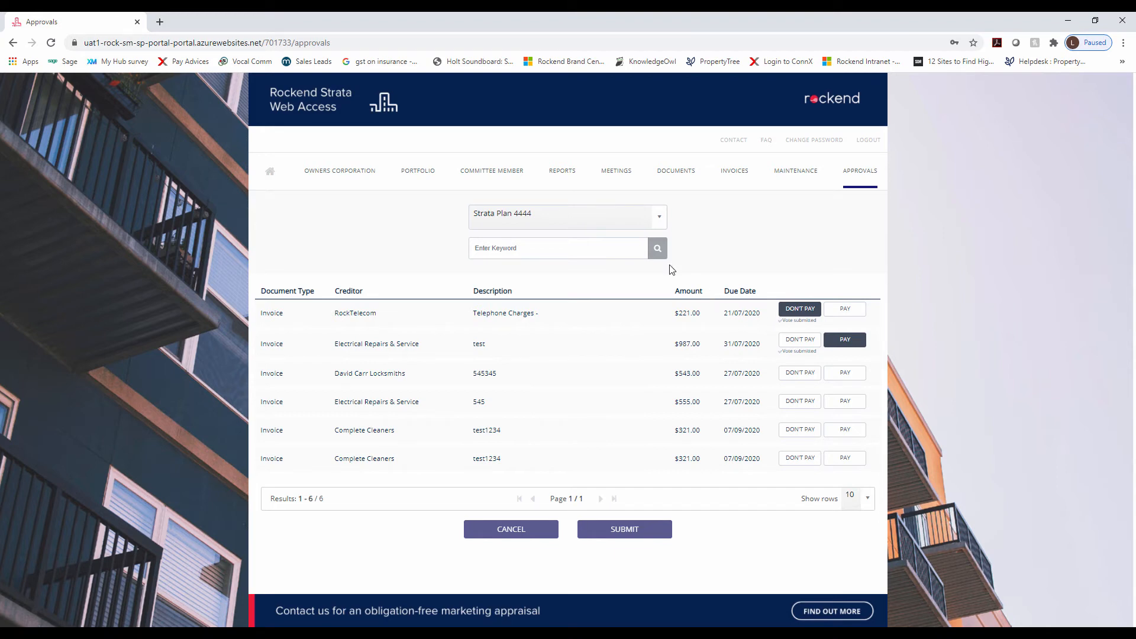
click(628, 224)
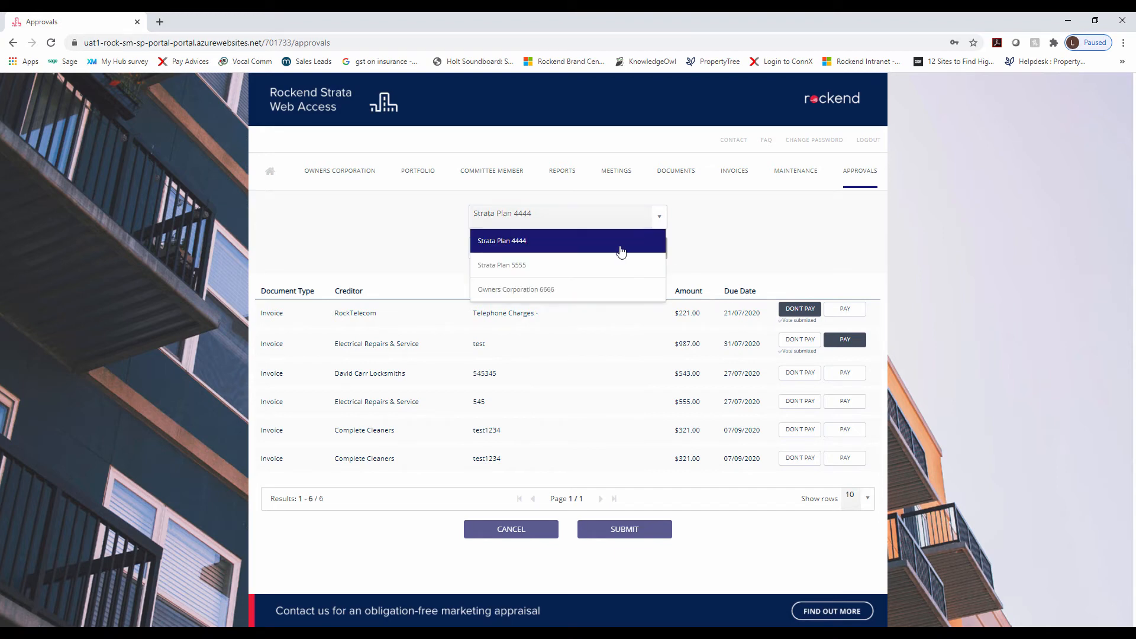
click(617, 269)
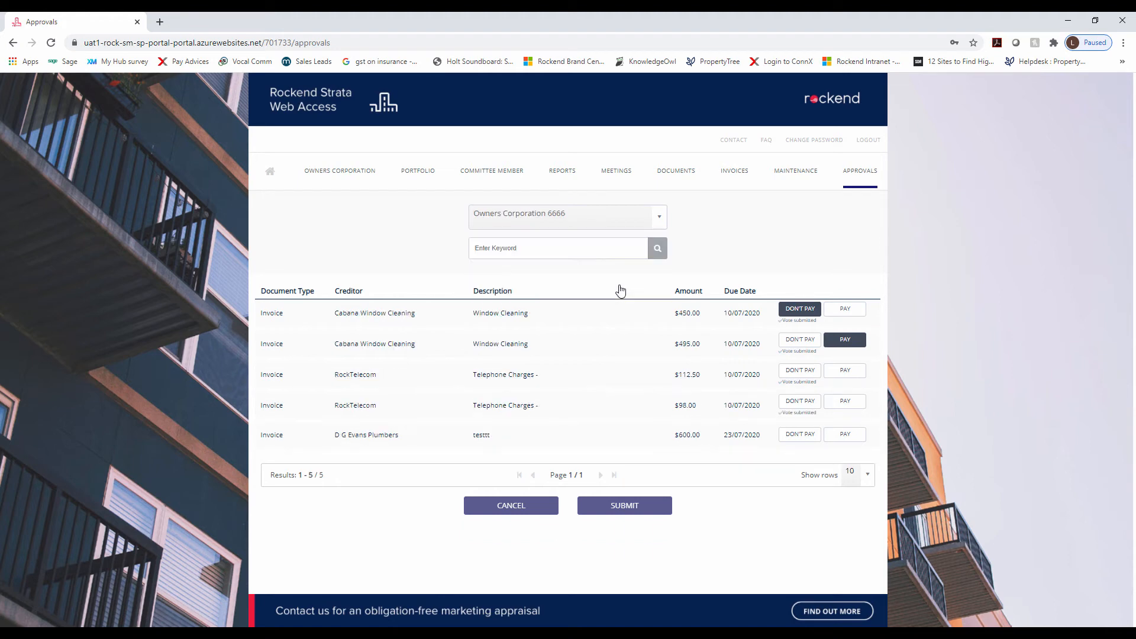
click(601, 222)
click(593, 245)
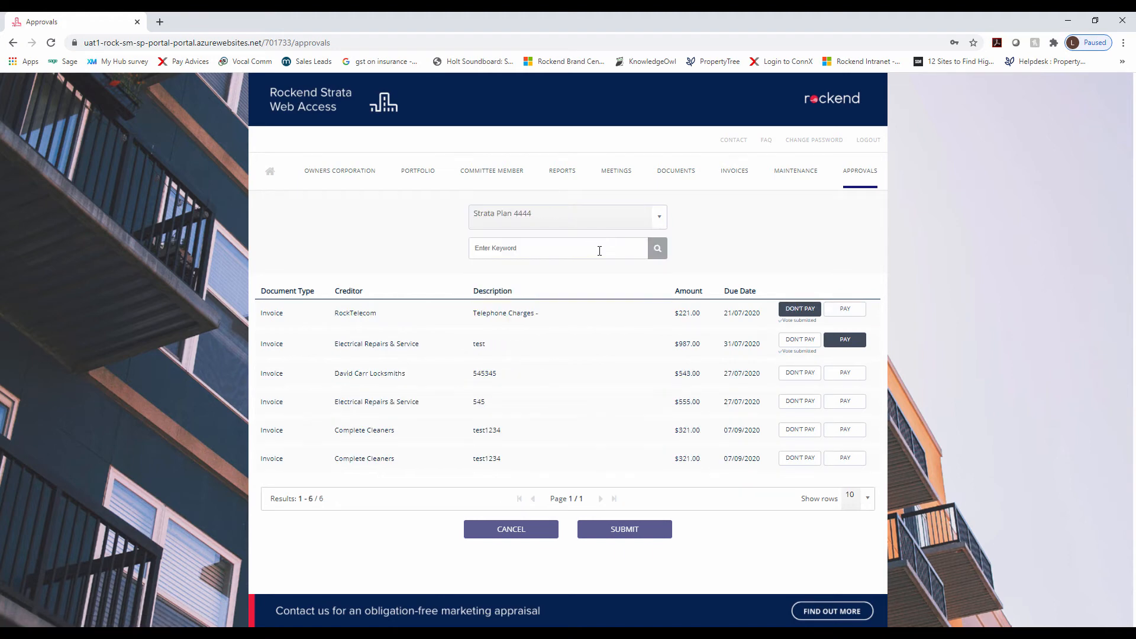
click(562, 248)
text(rock)
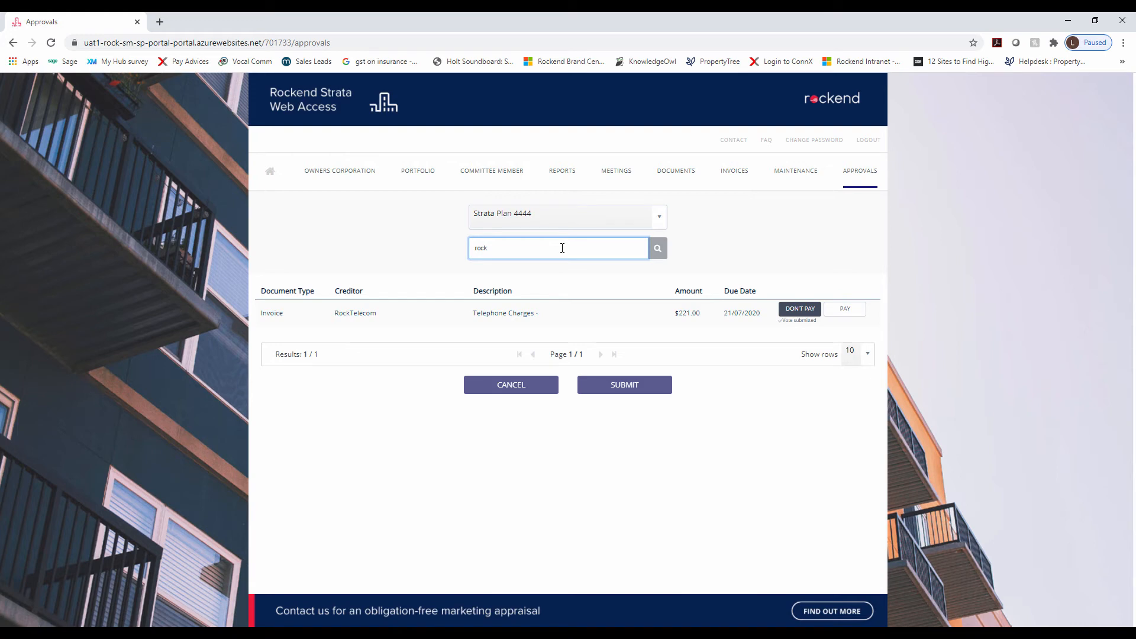
key(BackSpace)
key(BackSpace)
key(BackSpace)
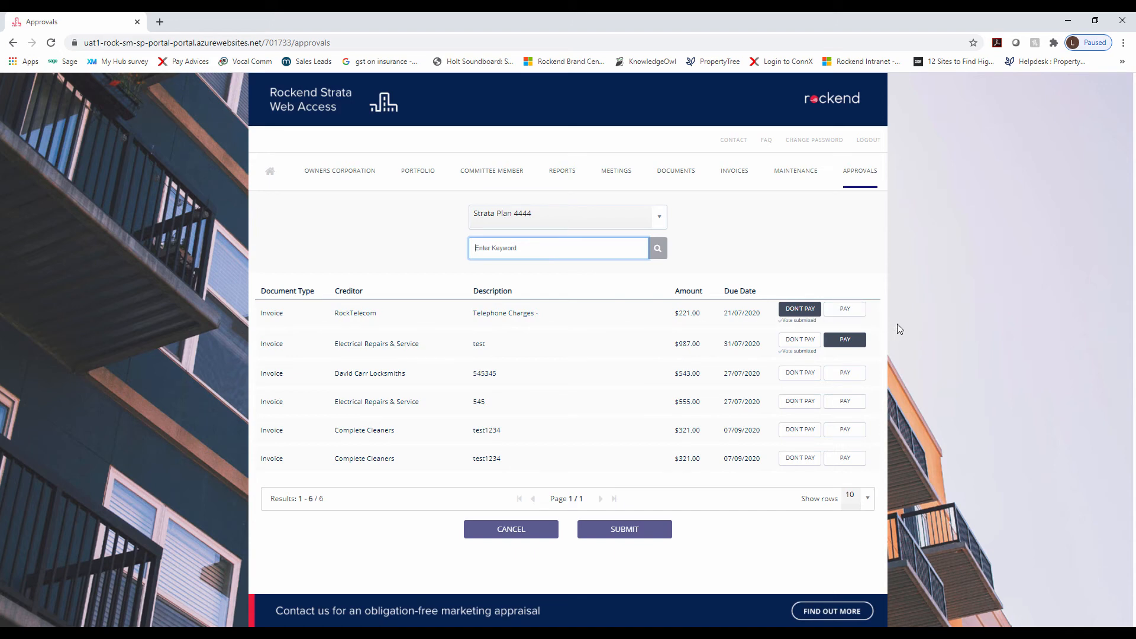
Vote Don't Pay on the $543.00 locksmith invoice with comment 'Incorrect Amount'
click(803, 373)
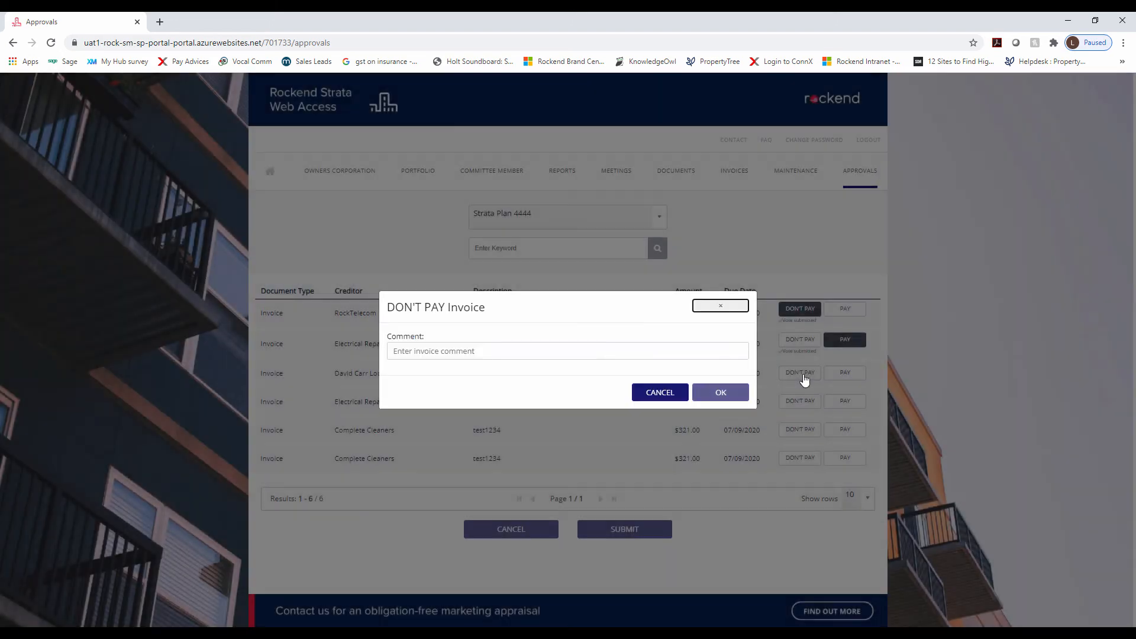
click(634, 353)
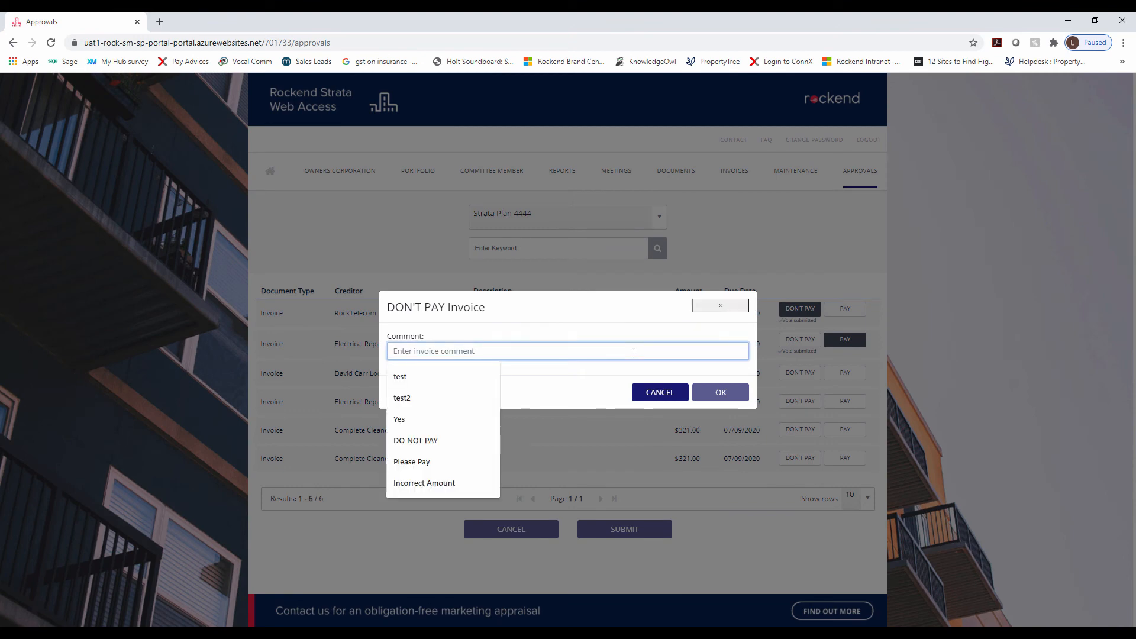
text(Inco)
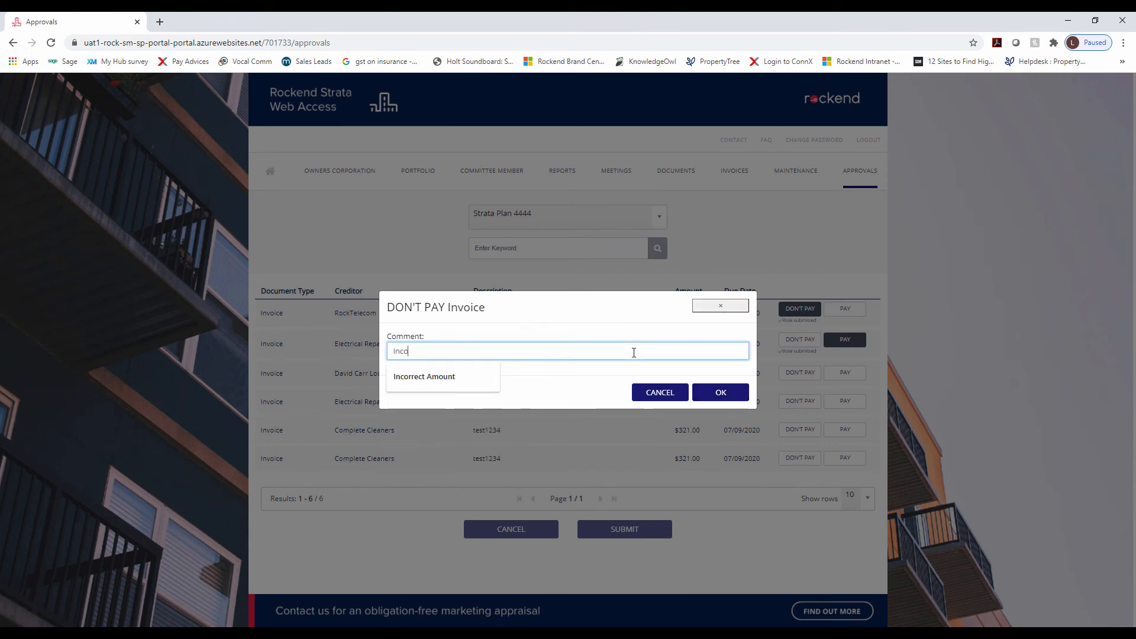
text(rrect Amount)
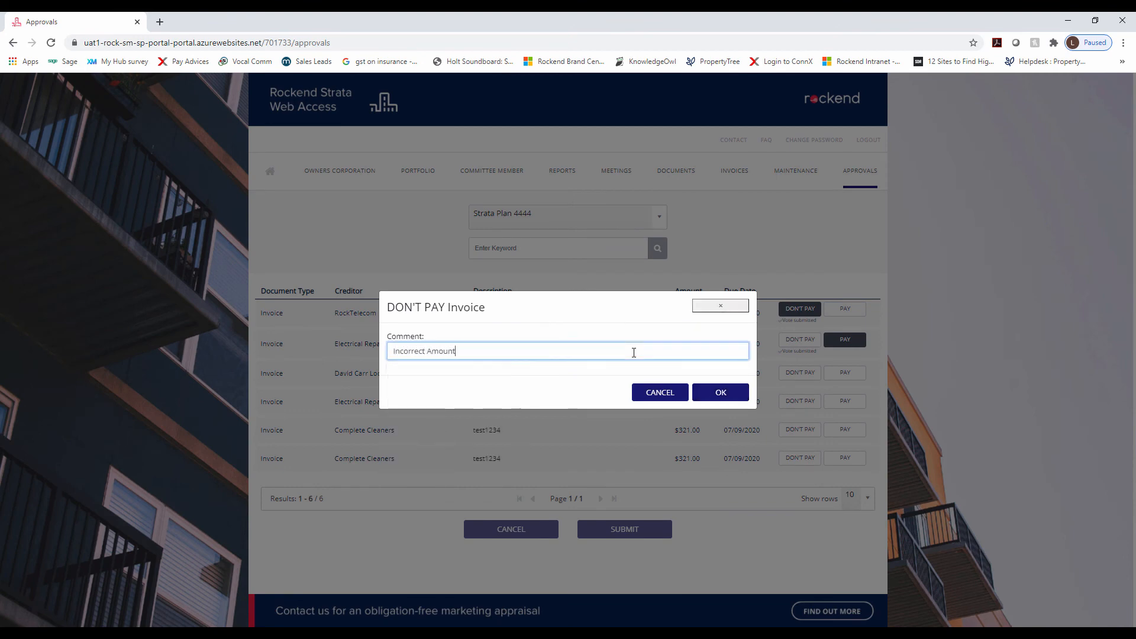
click(721, 392)
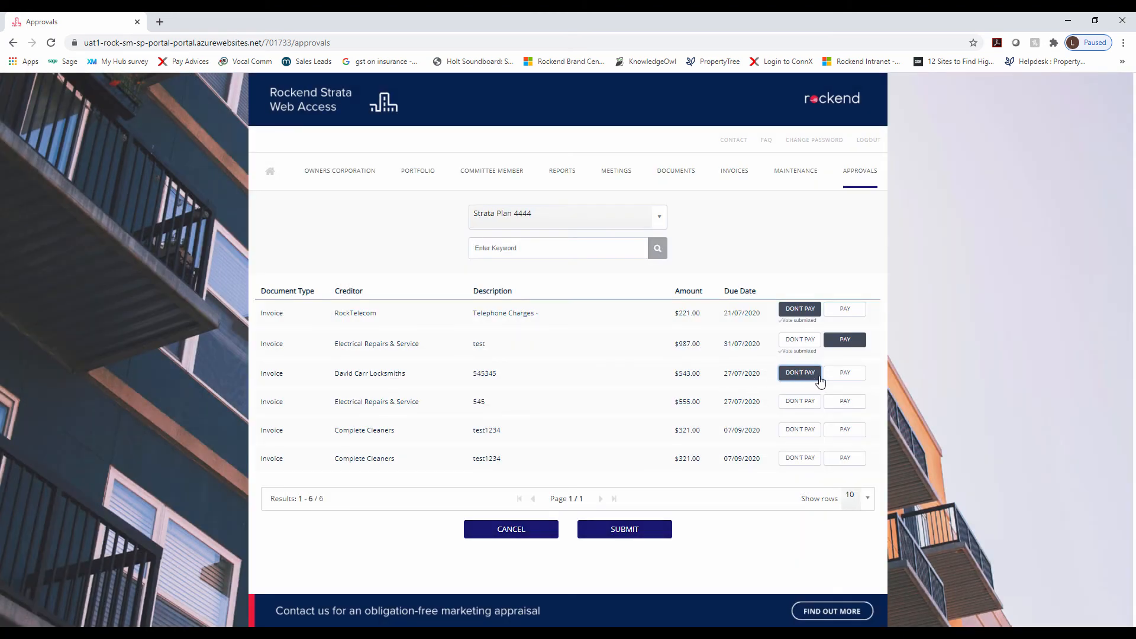
Vote Pay on the $555.00 Electrical Repairs and Complete Cleaners invoices, then submit
click(852, 408)
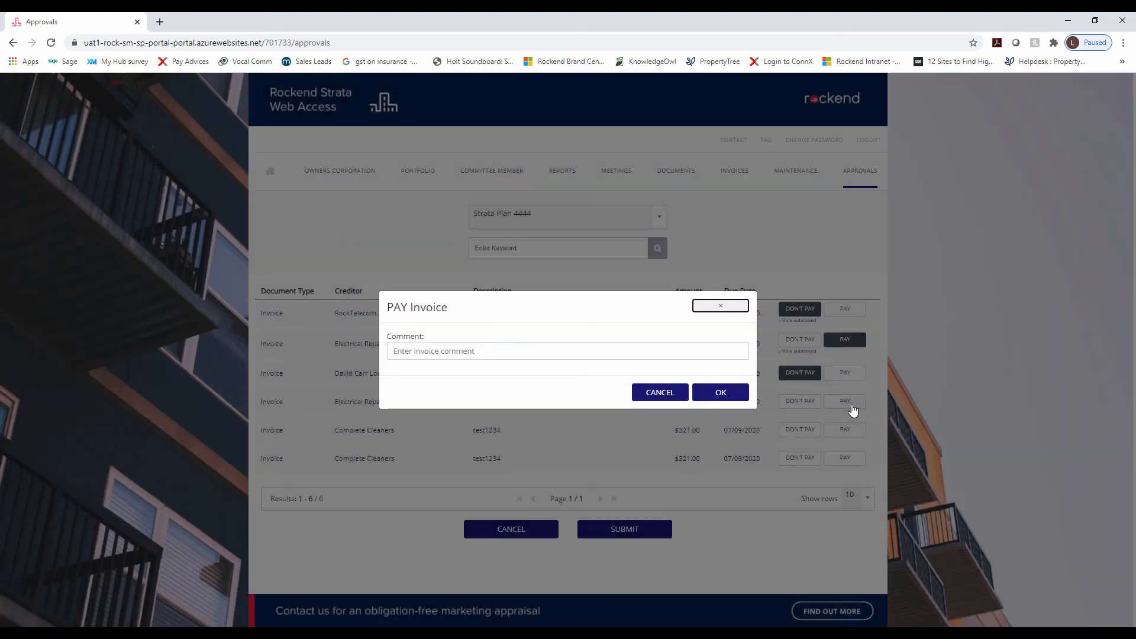
click(719, 393)
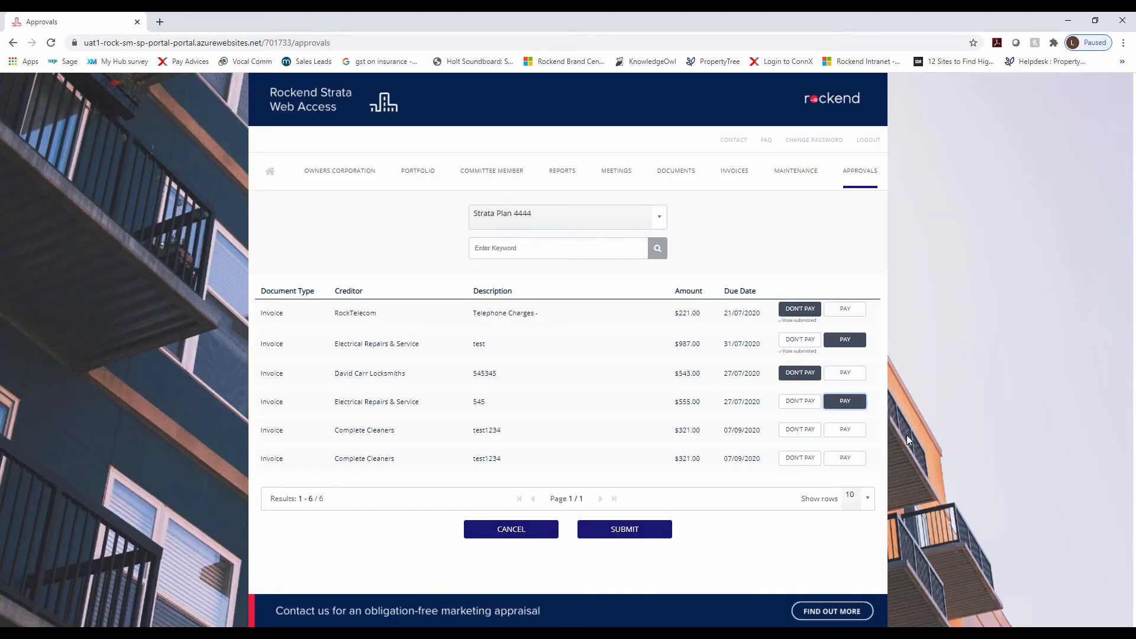
click(845, 430)
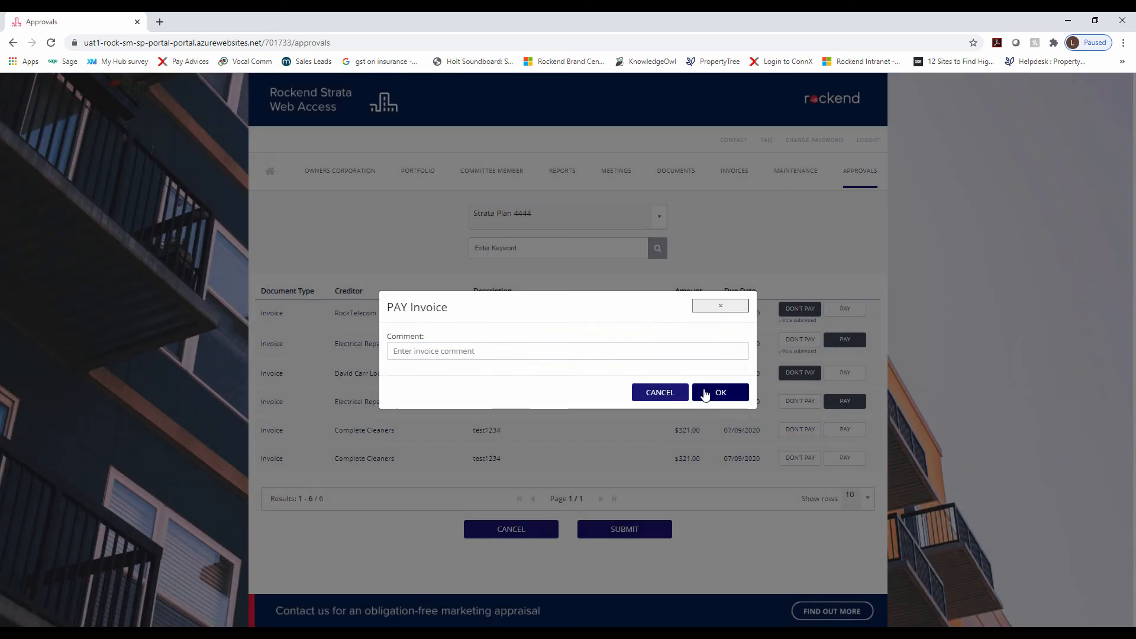
click(733, 395)
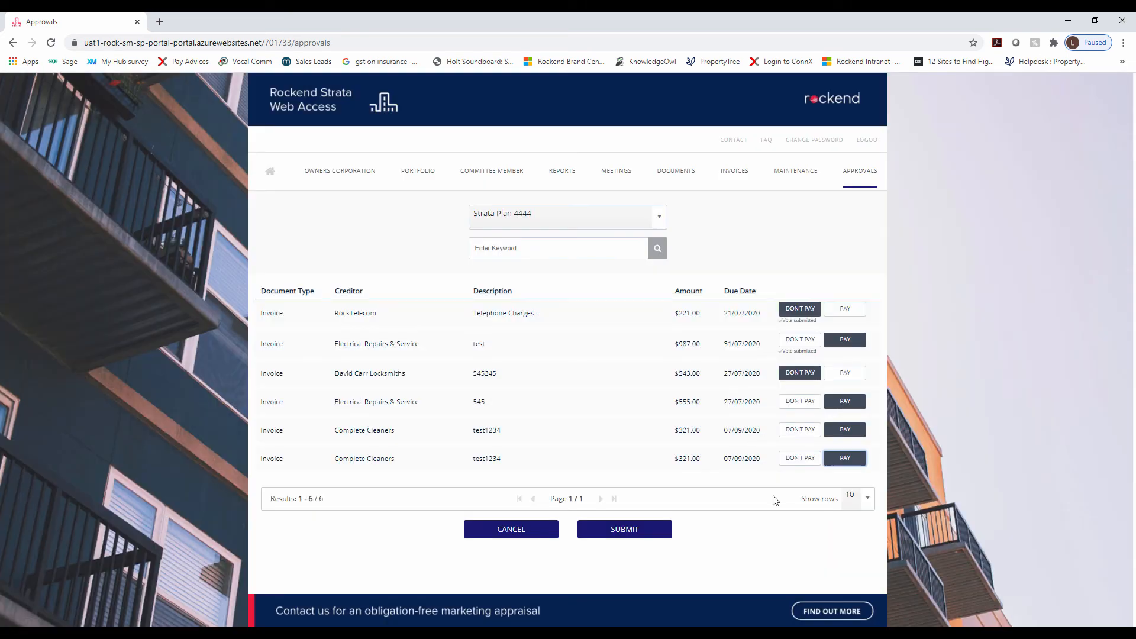
click(617, 531)
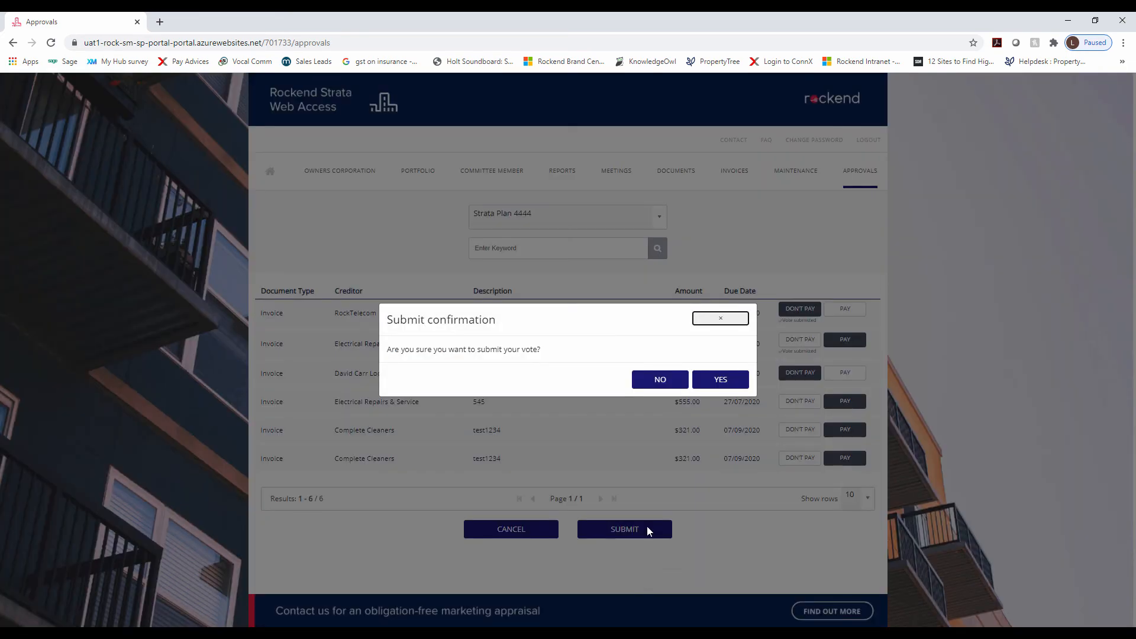
Confirm submission, switch the $543.00 locksmith invoice to Pay with comment 'Approved', and resubmit
click(720, 387)
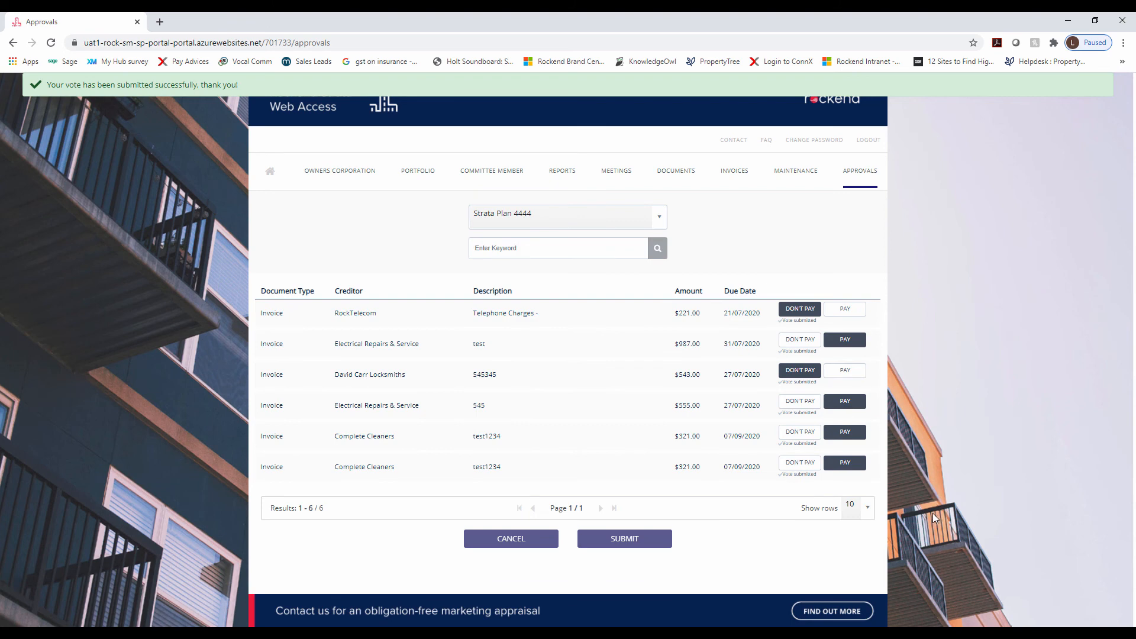
click(855, 372)
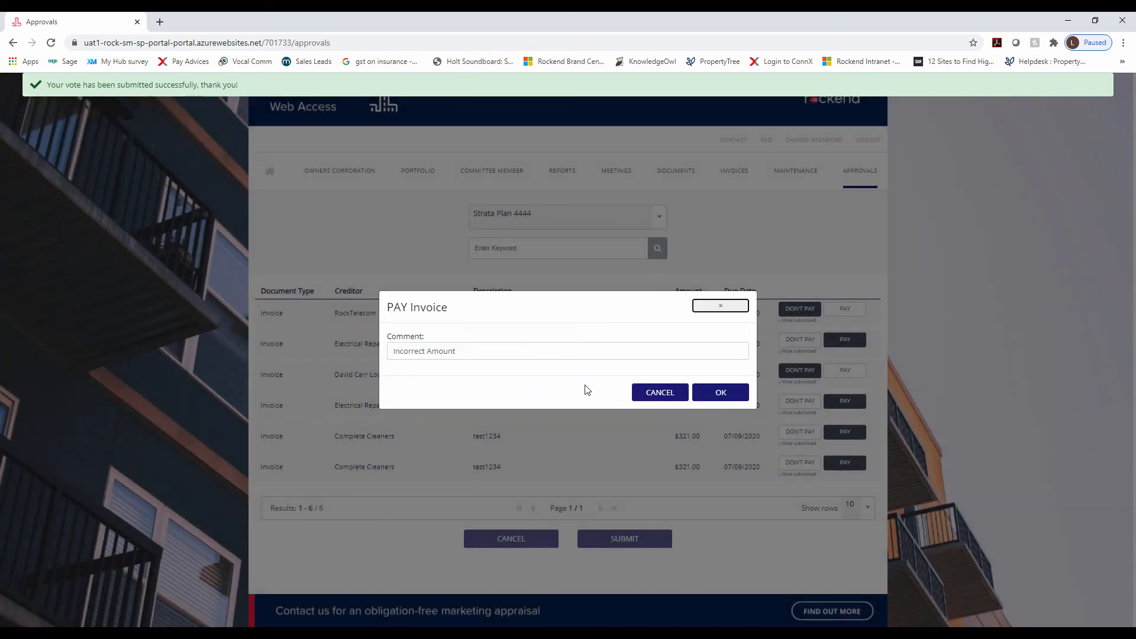
click(427, 353)
triple_click(427, 352)
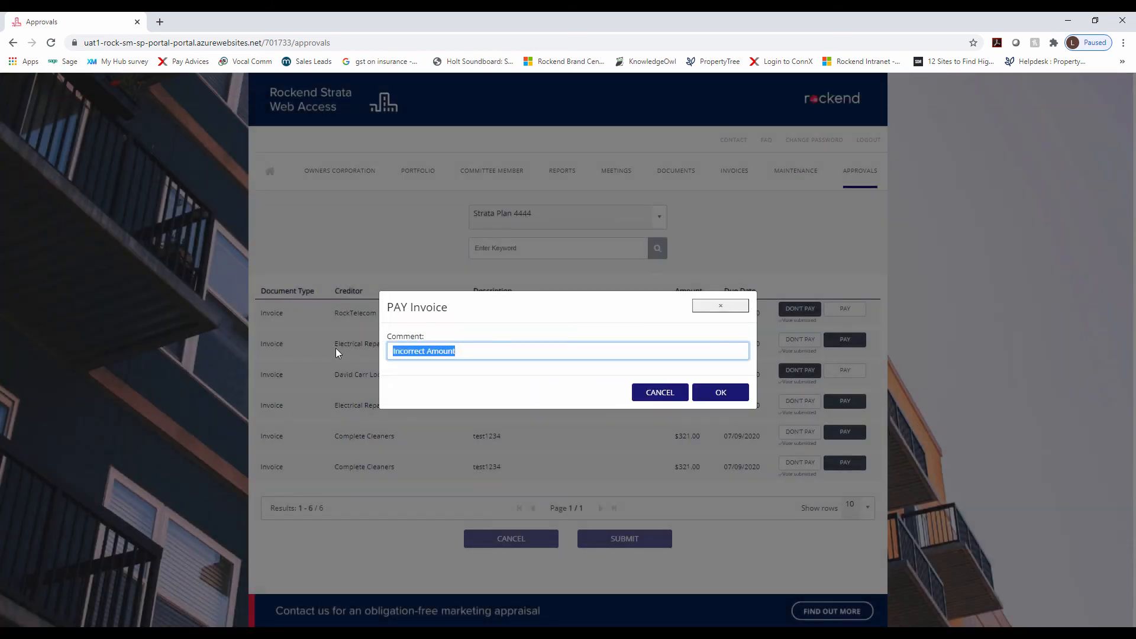
text(Approved)
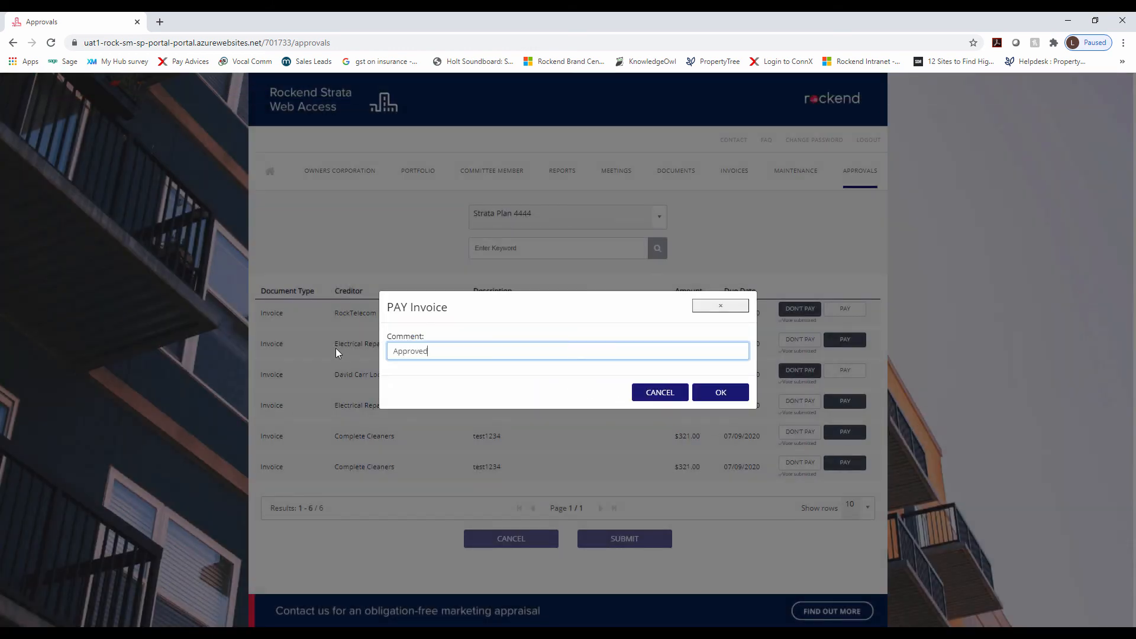
click(722, 392)
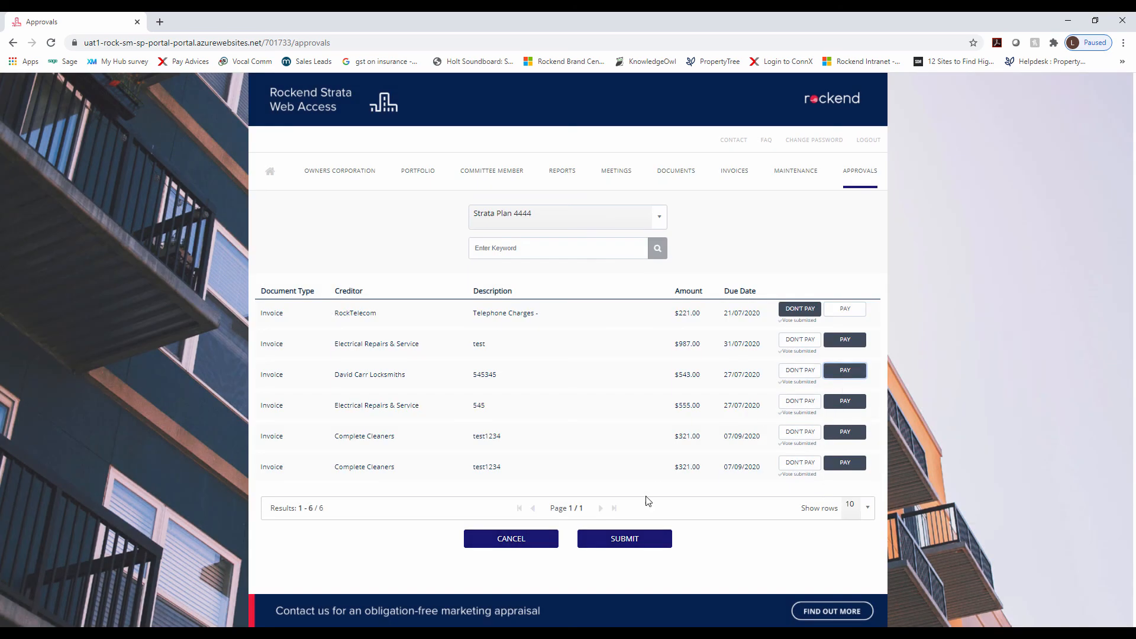
click(651, 541)
click(716, 381)
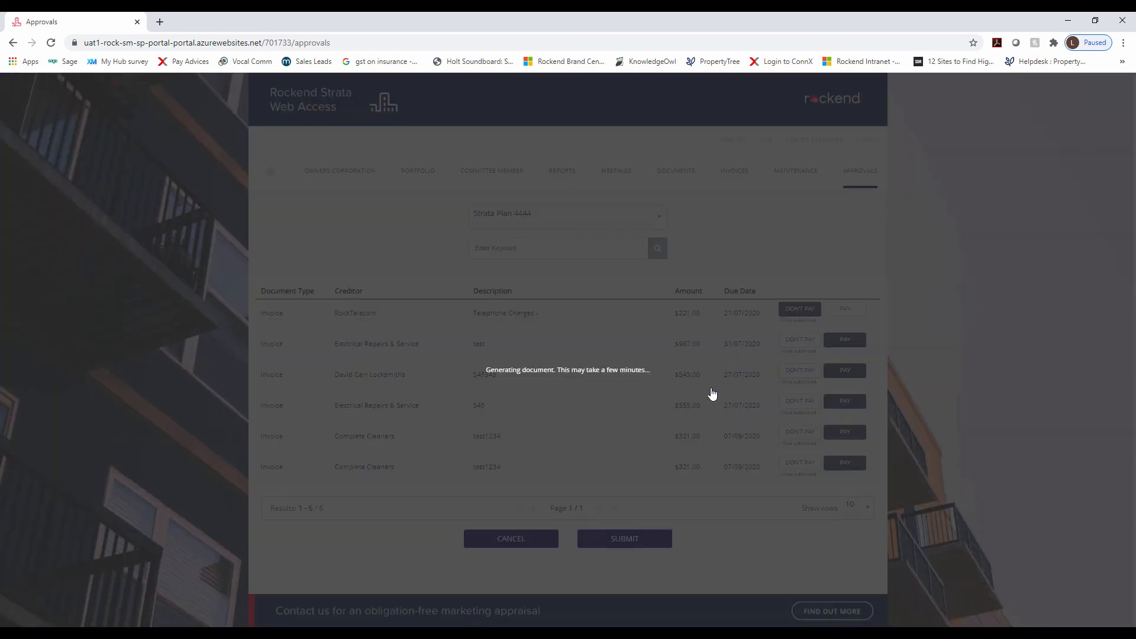